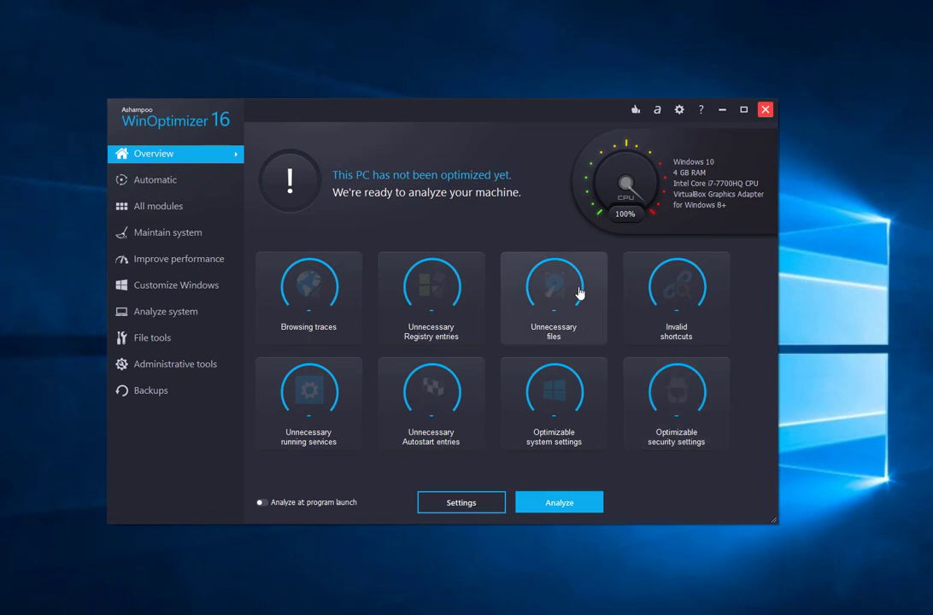
# - Move the optimizer window to the top-left and stretch it to fill the screen
pyautogui.moveTo(504, 114); pyautogui.dragTo(396, 17)
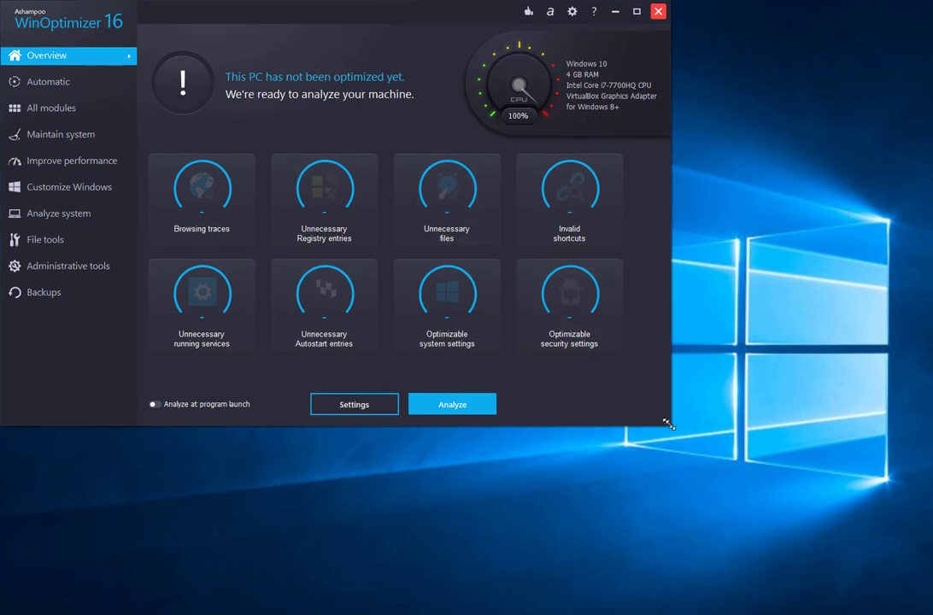
pyautogui.moveTo(666, 423)
pyautogui.mouseDown()
pyautogui.moveTo(791, 494)
pyautogui.moveTo(931, 613)
pyautogui.mouseUp()
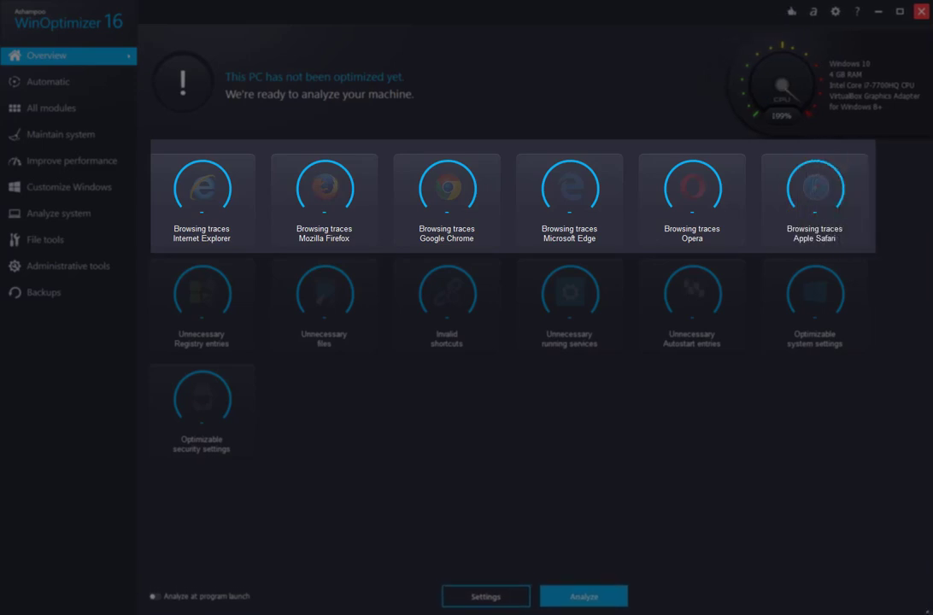
pyautogui.moveTo(931, 613)
pyautogui.mouseDown()
pyautogui.moveTo(818, 506)
pyautogui.moveTo(658, 400)
pyautogui.moveTo(687, 440)
pyautogui.moveTo(777, 479)
pyautogui.moveTo(850, 555)
pyautogui.moveTo(929, 612)
pyautogui.mouseUp()
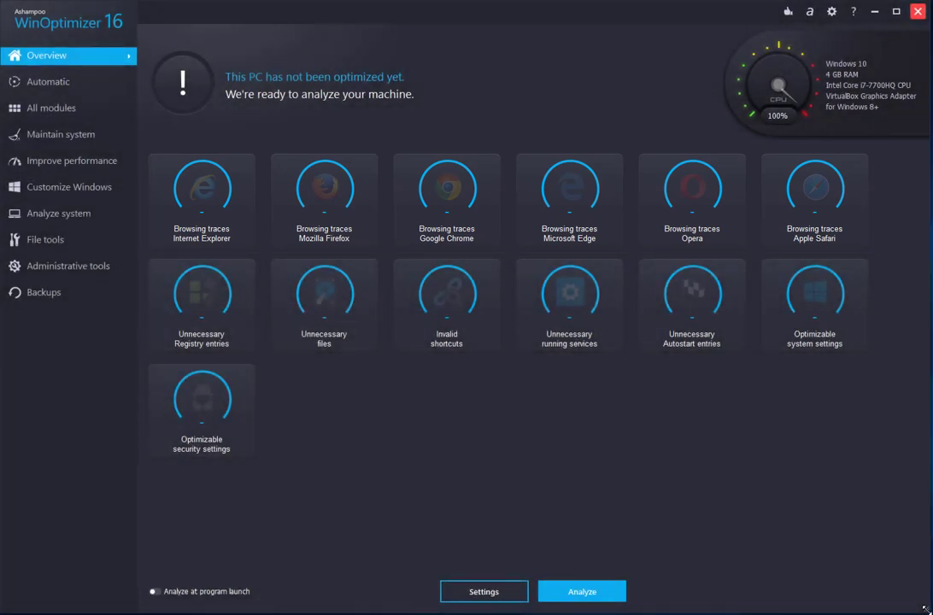
# - Run Analyze on the Overview page to scan the PC for issues
pyautogui.click(595, 598)
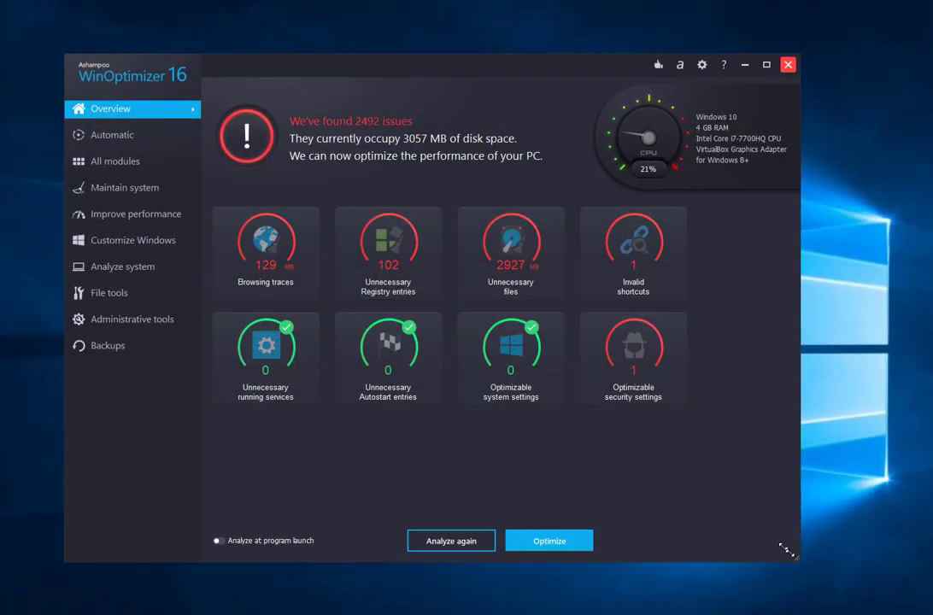
# - Shrink the window slightly, then open and close the browsing traces details
pyautogui.moveTo(785, 549); pyautogui.dragTo(753, 528)
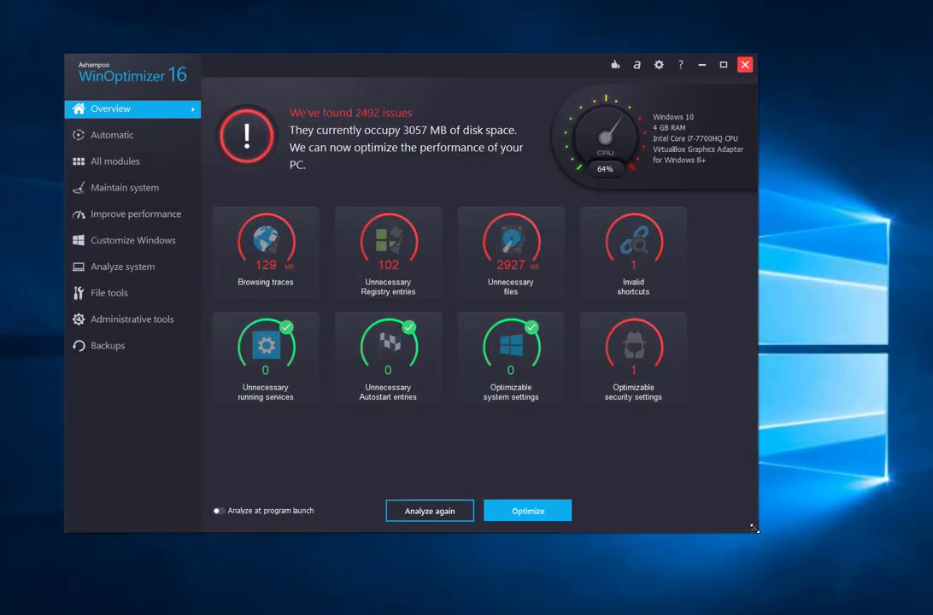
pyautogui.click(277, 249)
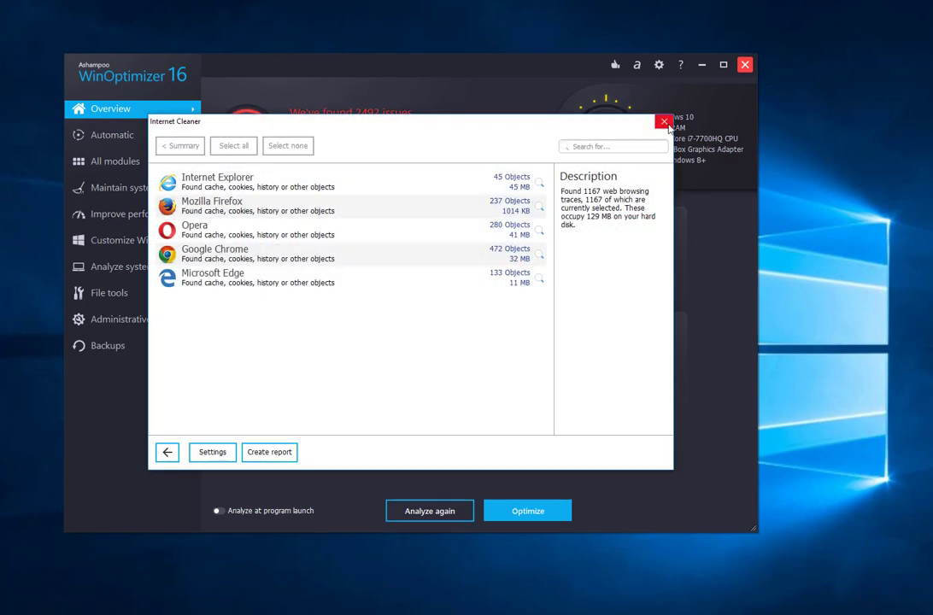
pyautogui.click(665, 123)
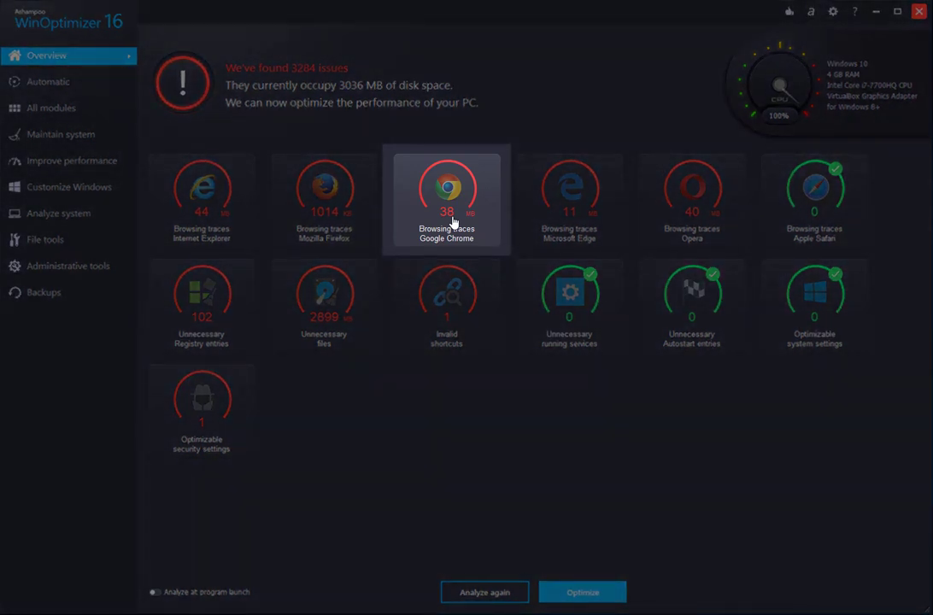
# - In Google Chrome traces, show only cookies, search 'ashampoo', and select all five shop.ashampoo.com cookies
pyautogui.click(453, 222)
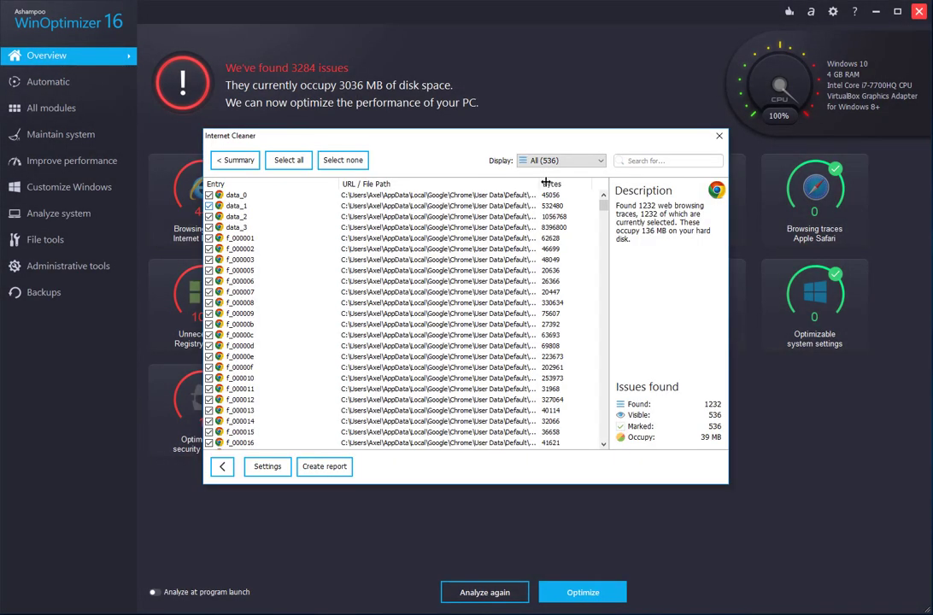
pyautogui.click(600, 164)
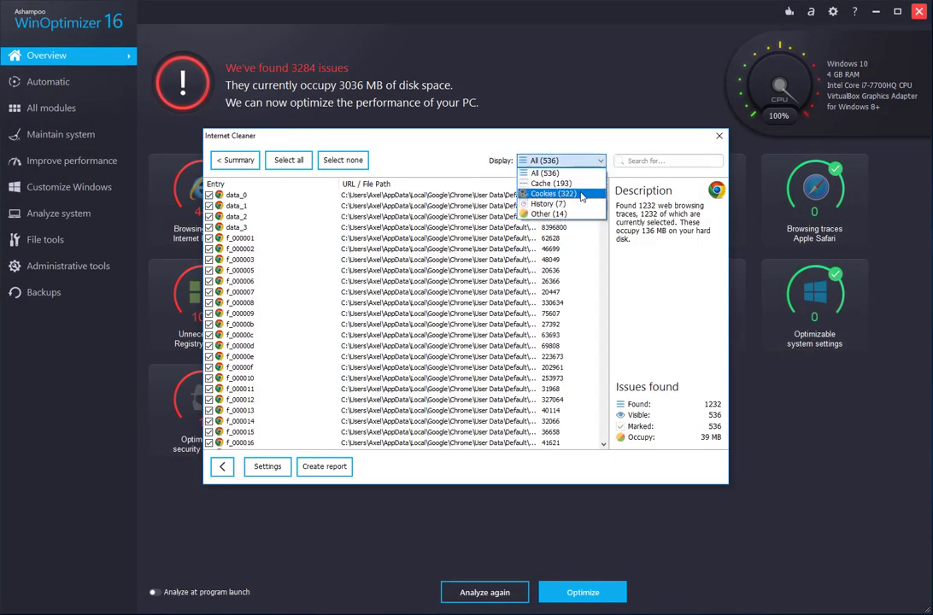
pyautogui.click(582, 195)
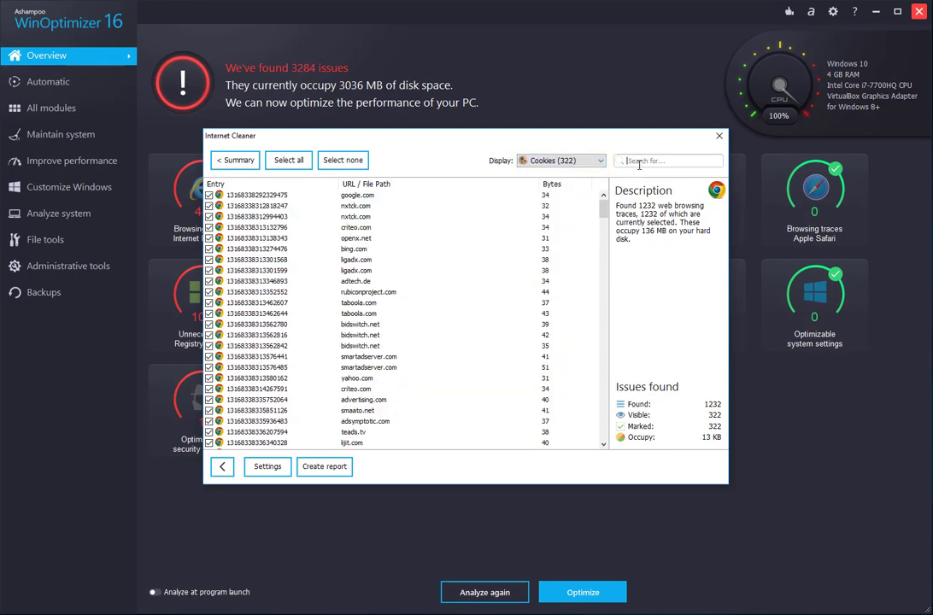
pyautogui.write('ashampoo')
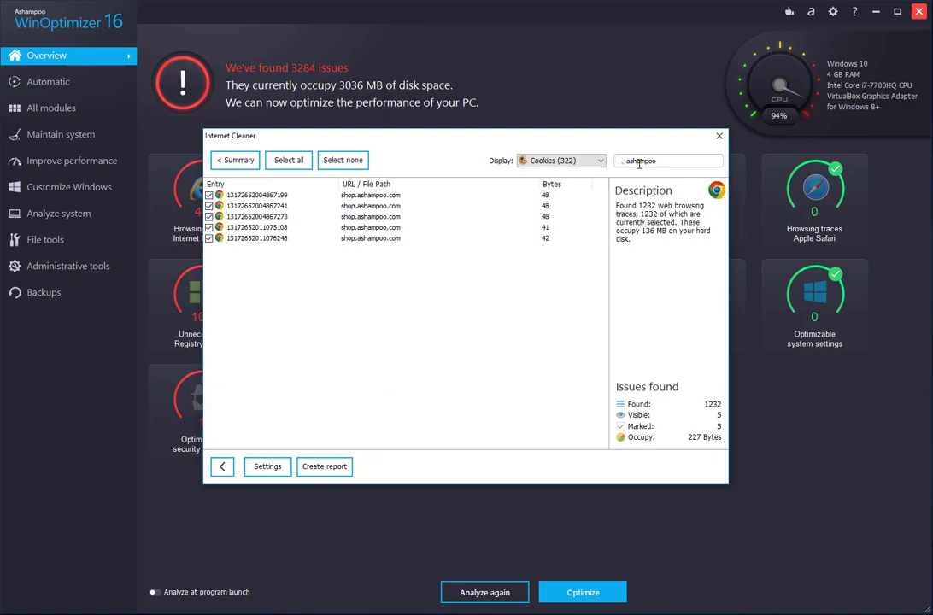
pyautogui.click(253, 196)
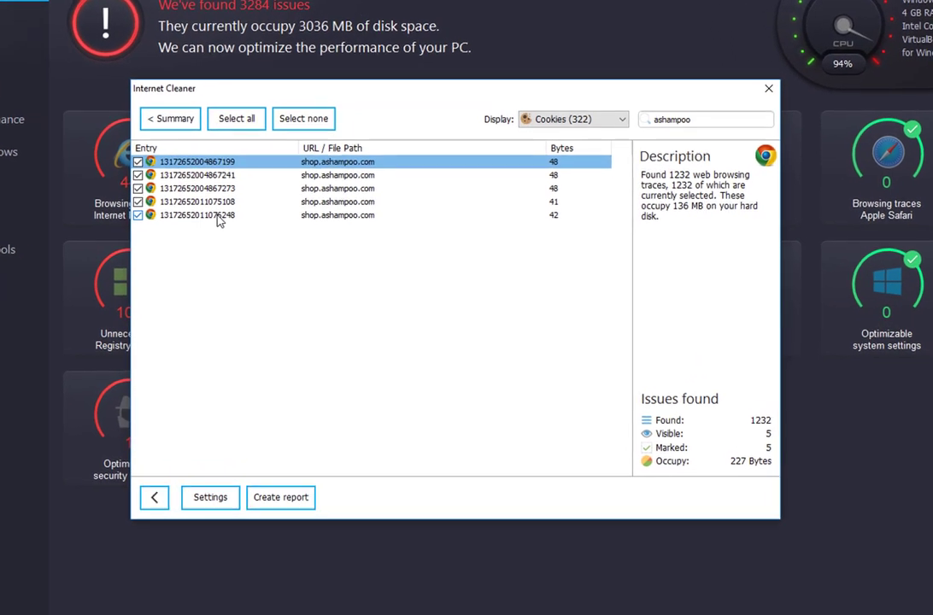
pyautogui.keyDown('shift'); pyautogui.click(237, 224); pyautogui.keyUp('shift')
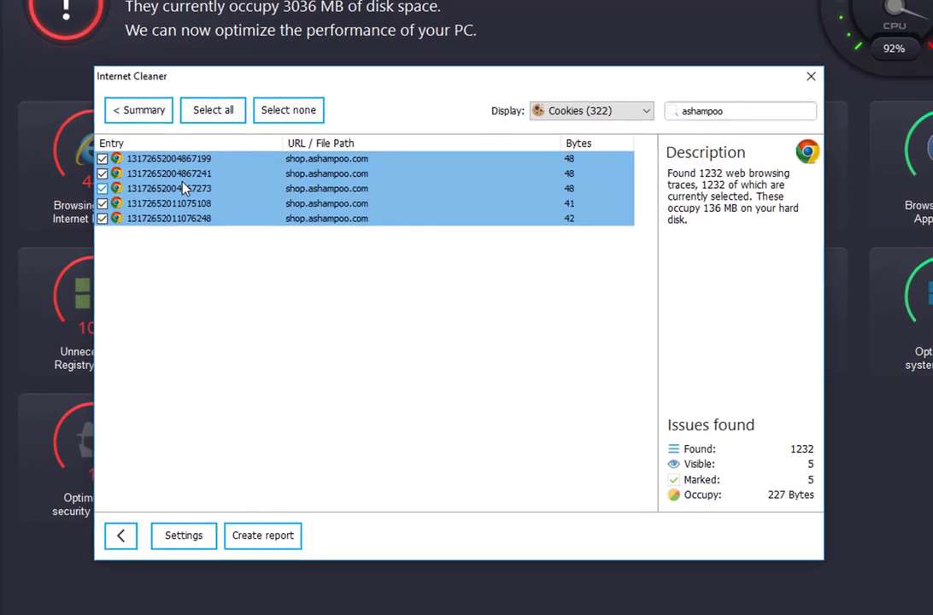
# - Mark the five selected cookies as Secure Cookies, confirm with Ja, and close Internet Cleaner
pyautogui.rightClick(209, 186)
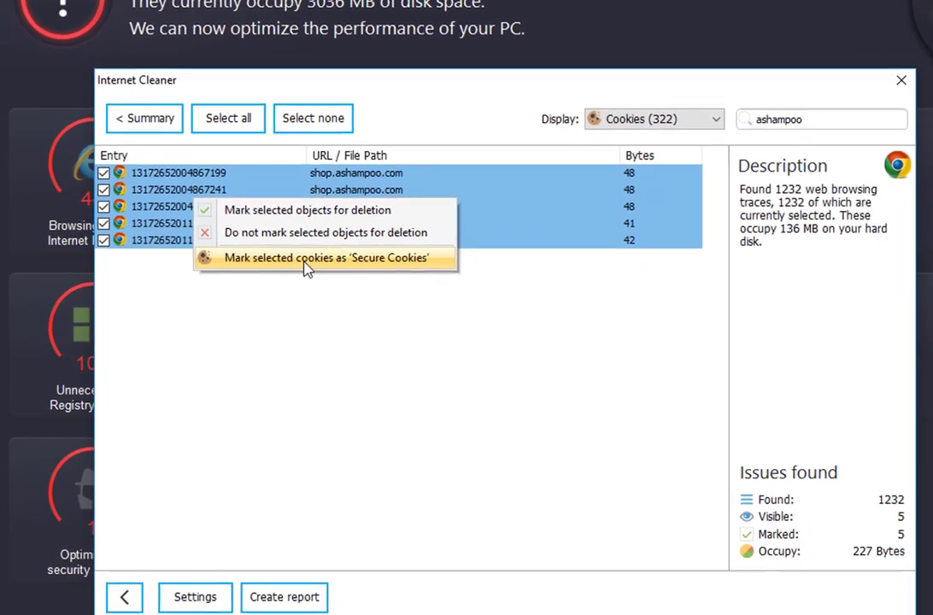
pyautogui.click(305, 266)
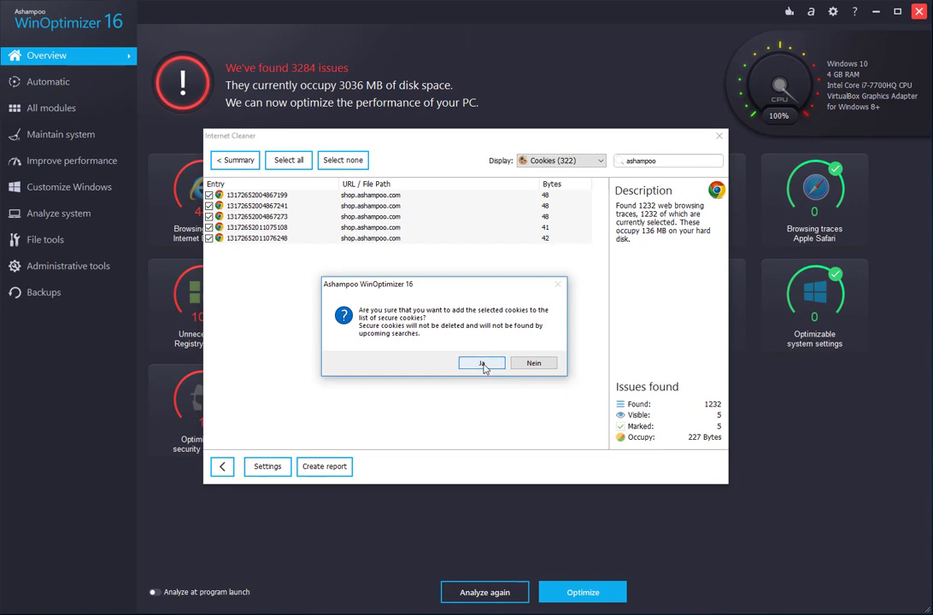
pyautogui.click(482, 364)
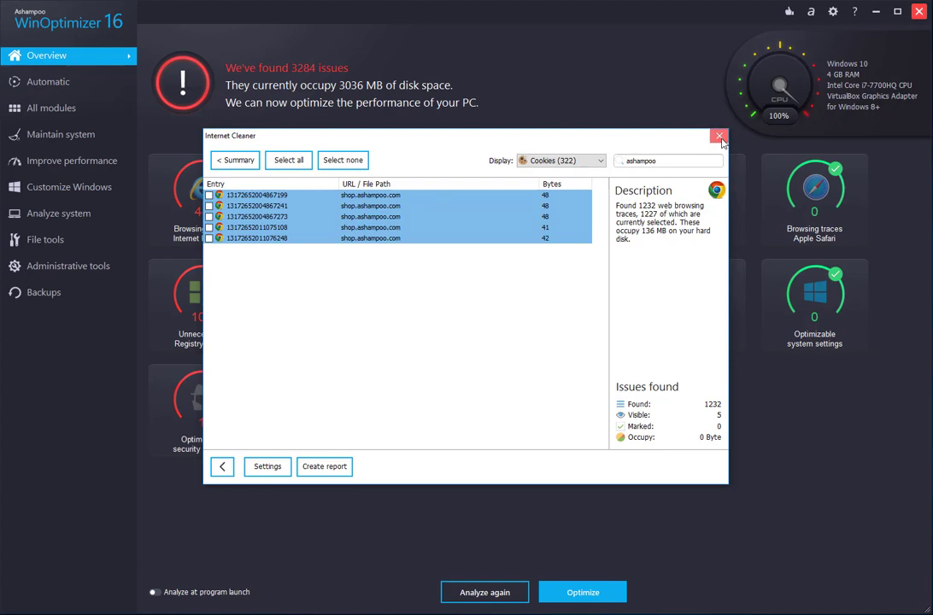
pyautogui.click(720, 138)
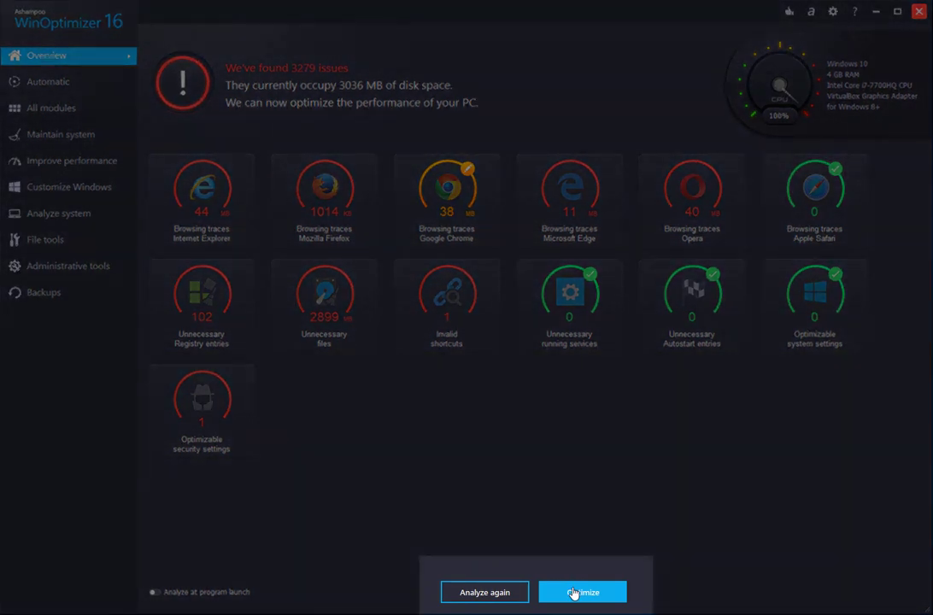
# - Run Optimize on the Overview page to fix all found issues
pyautogui.click(572, 593)
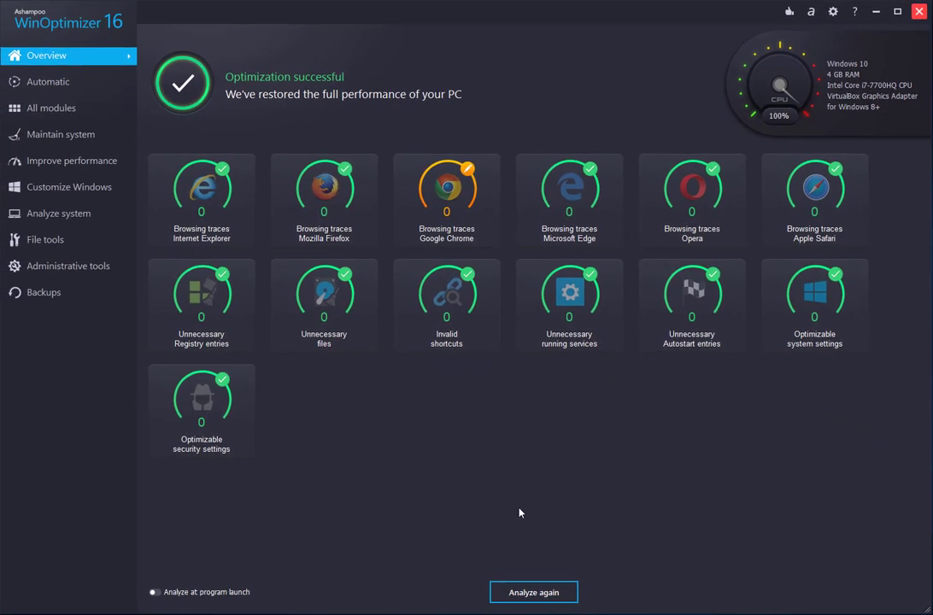
pyautogui.click(37, 90)
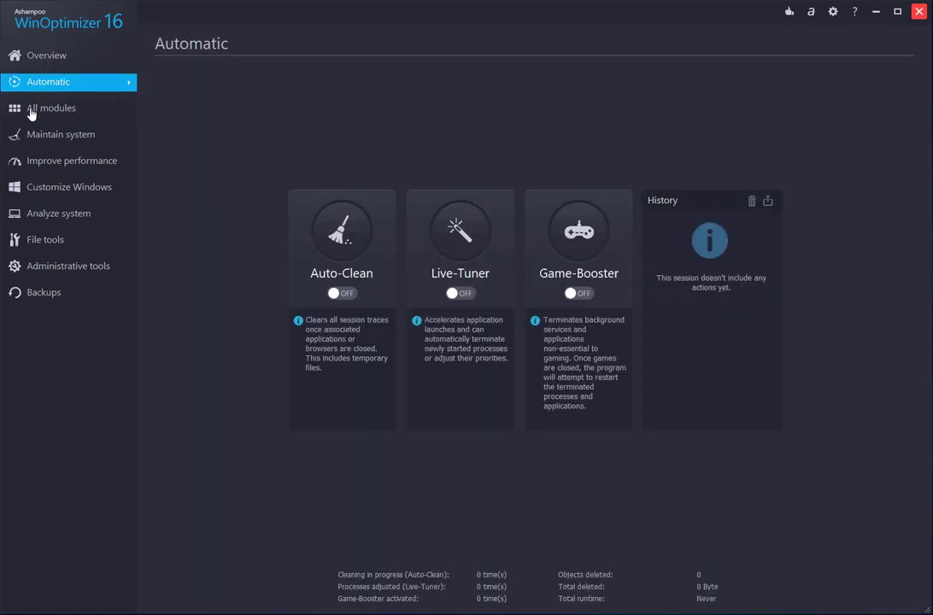
pyautogui.click(30, 113)
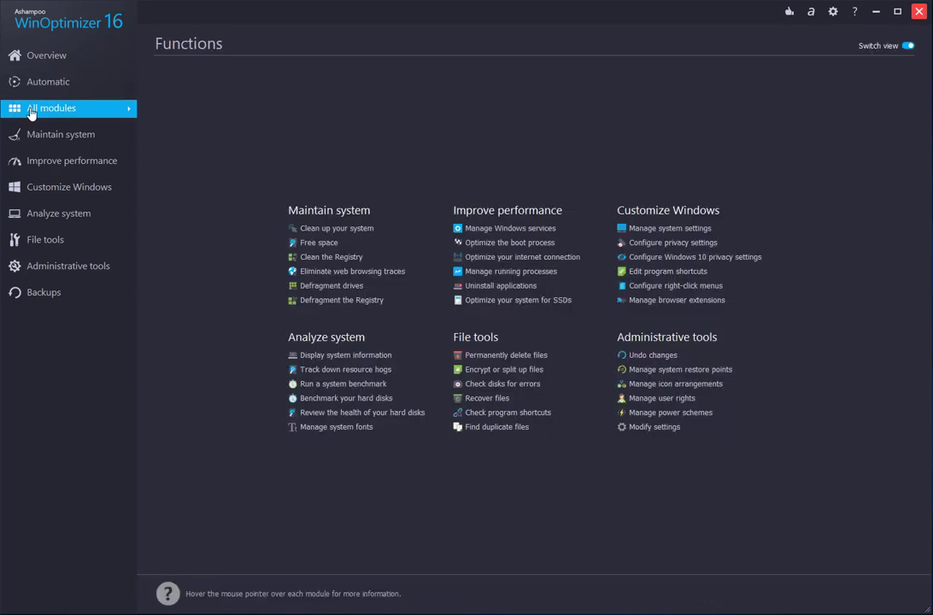
pyautogui.click(36, 142)
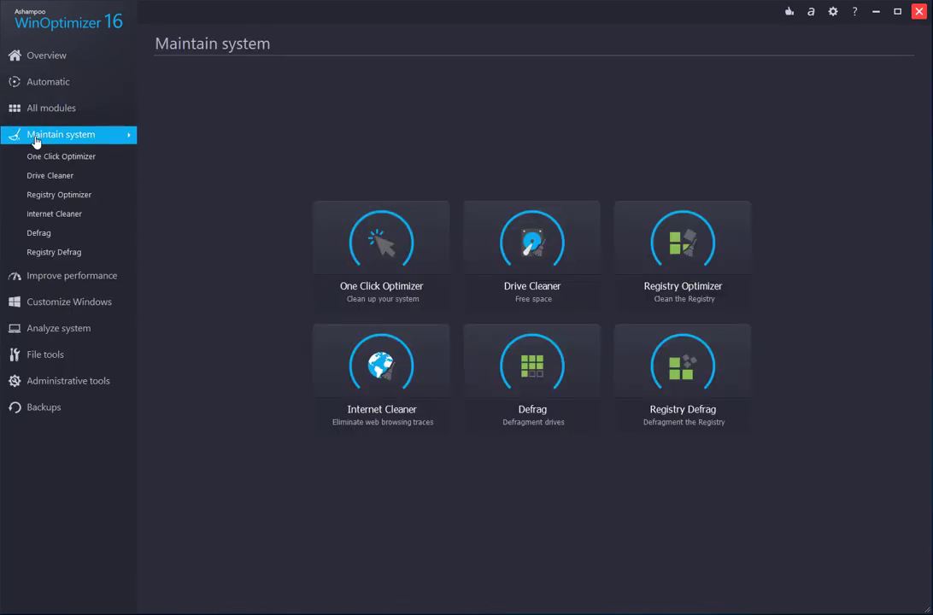
pyautogui.click(40, 279)
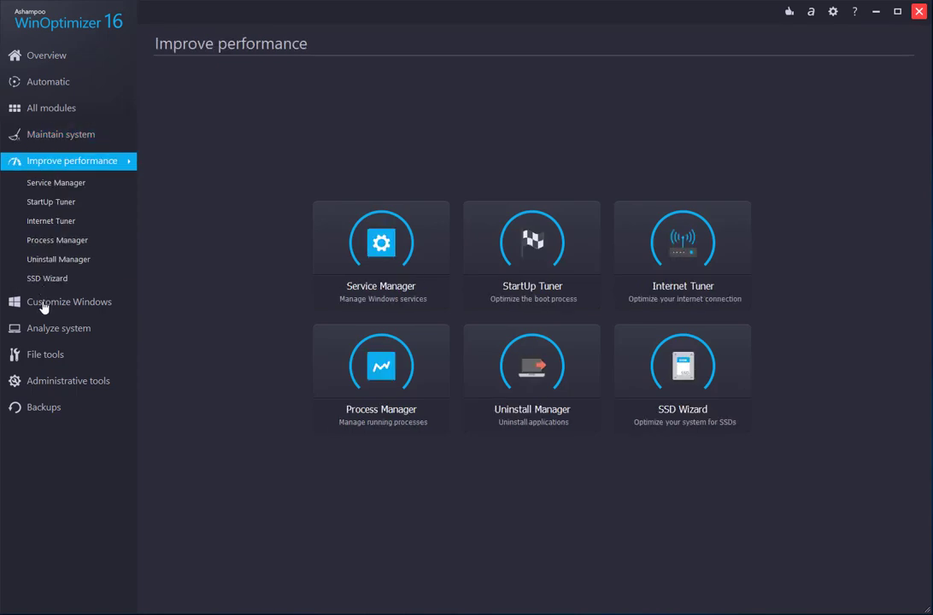
pyautogui.click(44, 305)
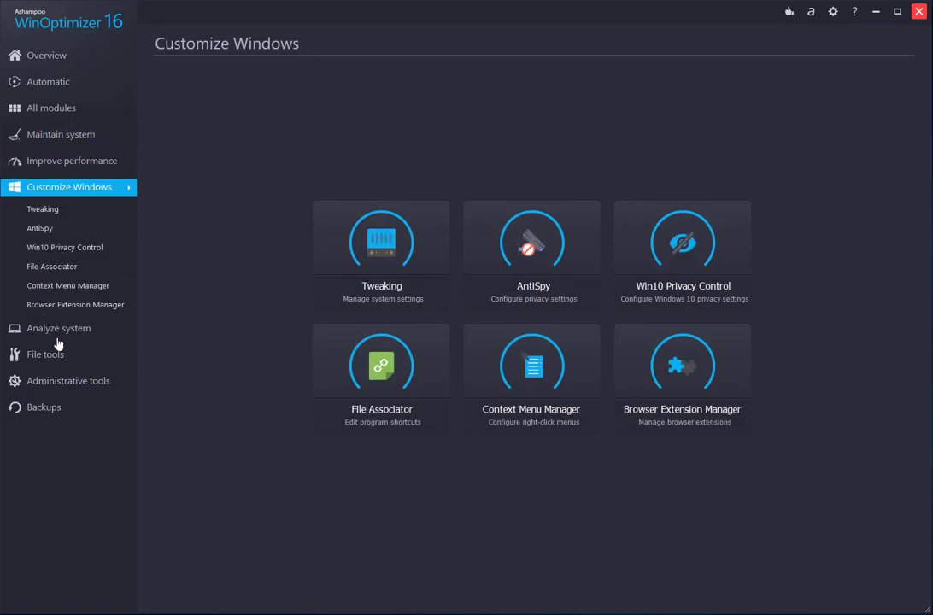
pyautogui.click(46, 330)
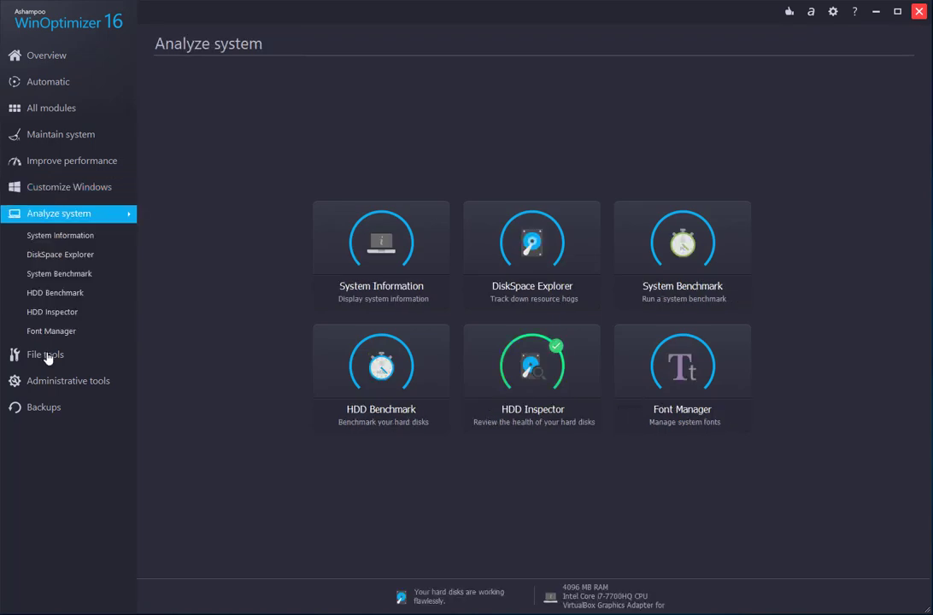
pyautogui.click(47, 357)
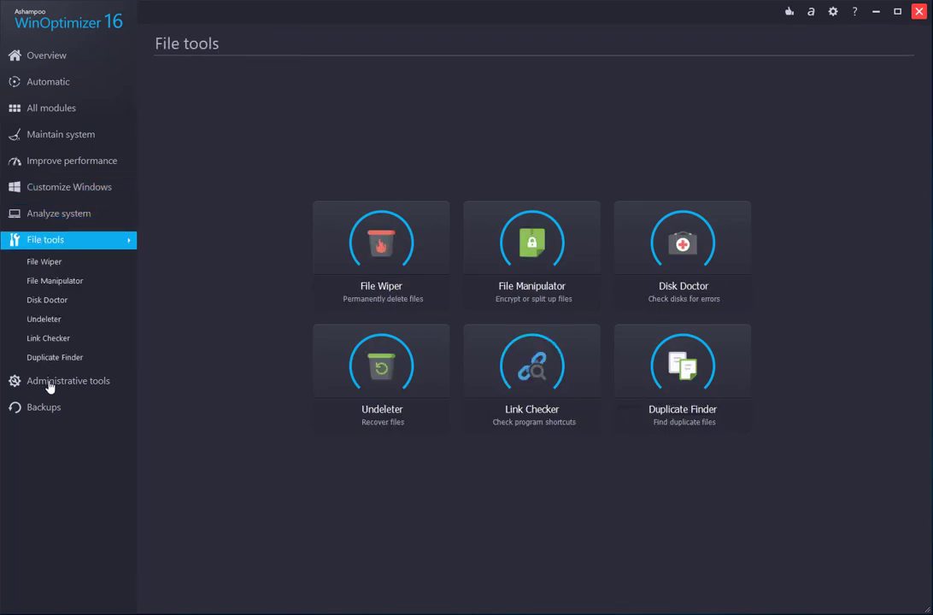
pyautogui.click(48, 384)
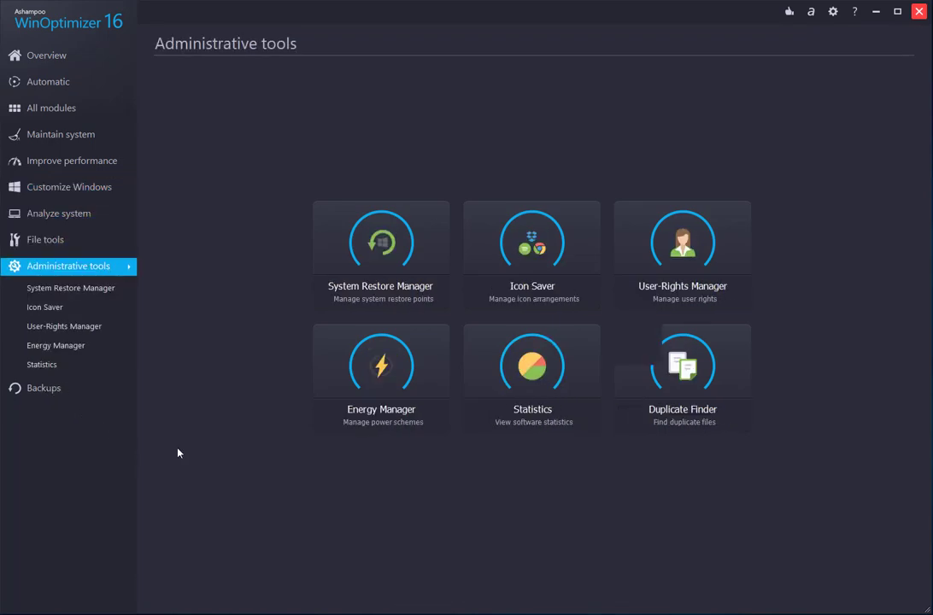
pyautogui.click(42, 57)
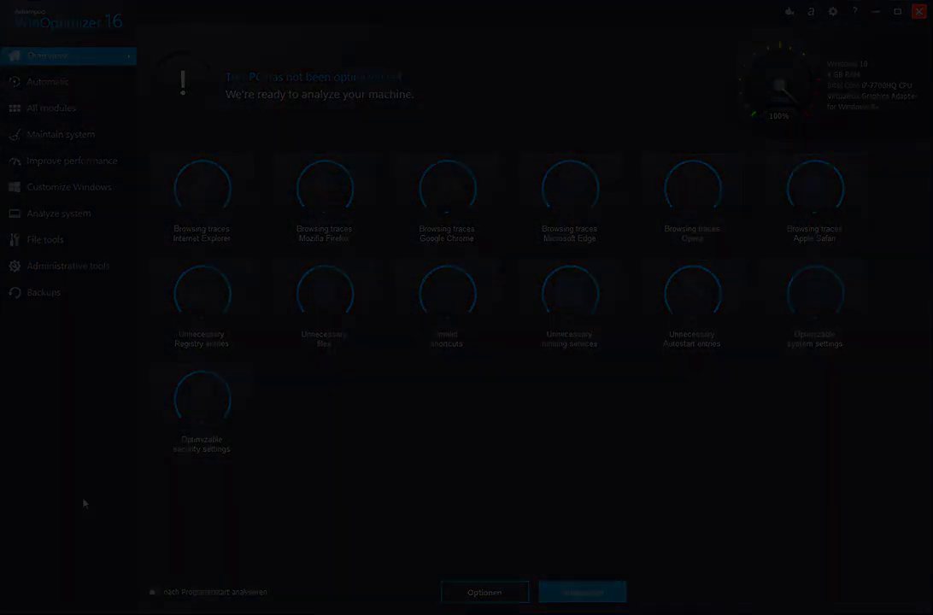